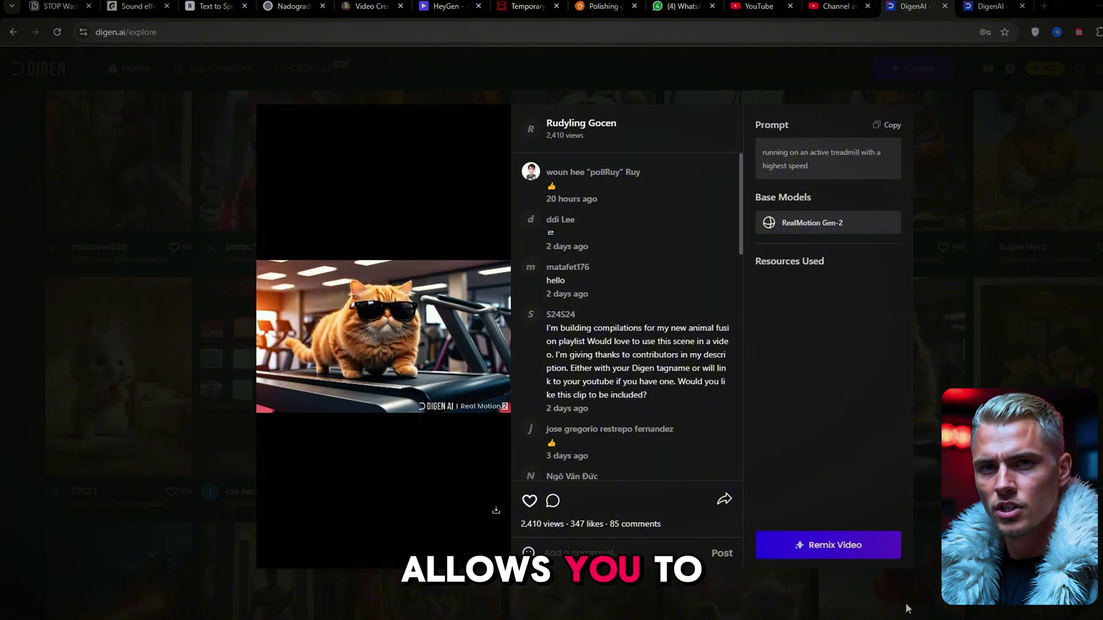
Open digen.ai from the YouTube description to reach its Free AI Video Community sign-in page.
{"action": "left_click", "coordinate": [829, 545]}
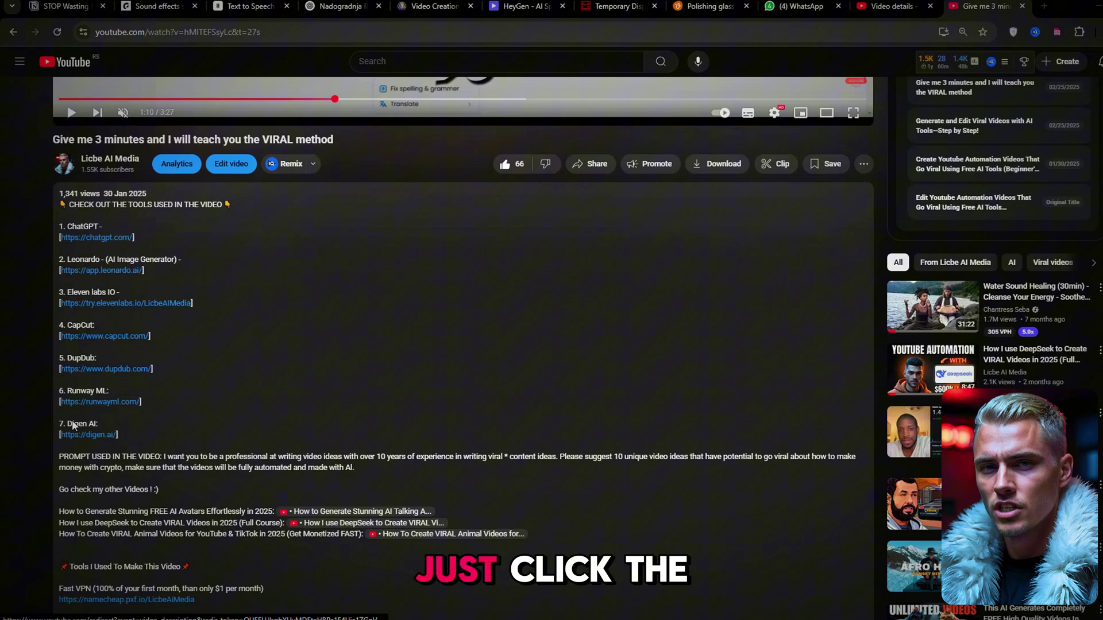
{"action": "left_click", "coordinate": [77, 435]}
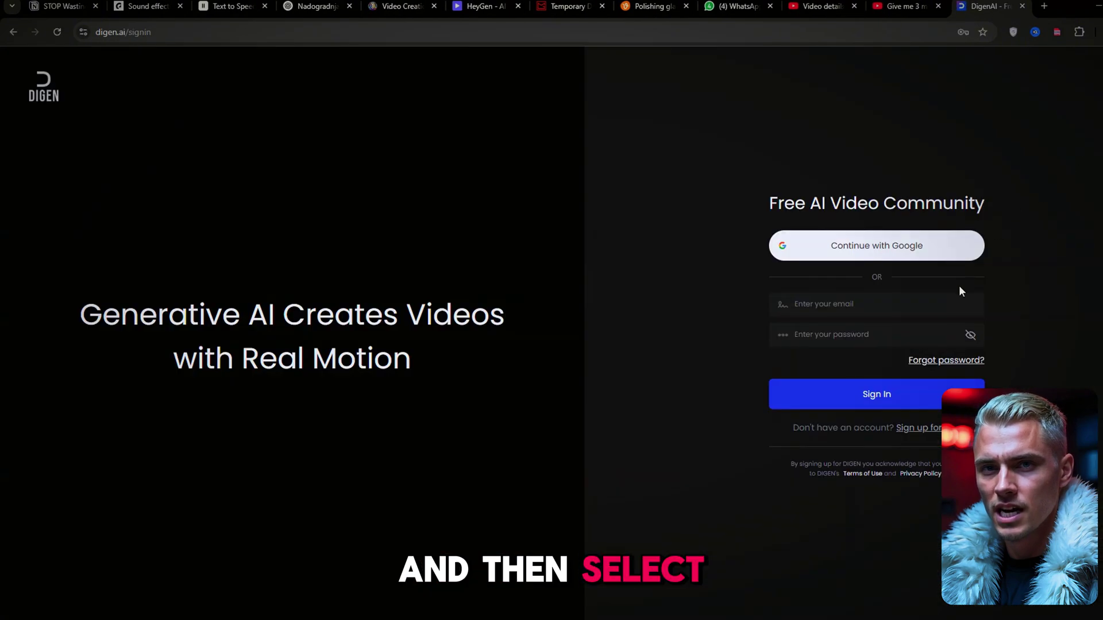
Switch to sign-up, enter the temporary mailbox address, and request a verification code.
{"action": "left_click", "coordinate": [935, 432]}
{"action": "left_click", "coordinate": [565, 6]}
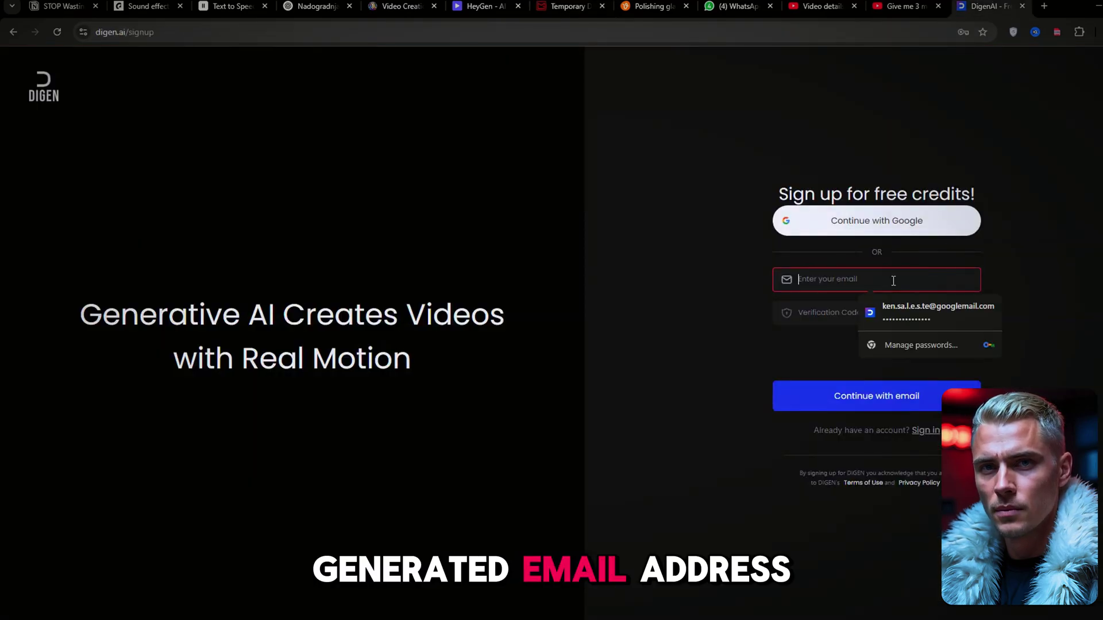
{"action": "left_click", "coordinate": [953, 314]}
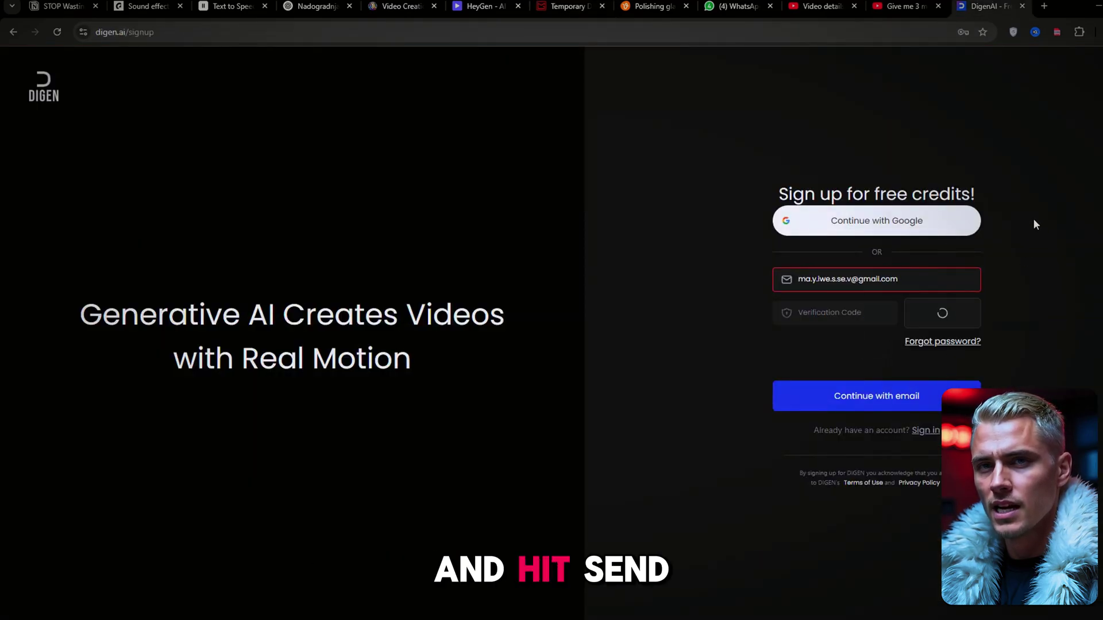
{"action": "left_click", "coordinate": [566, 6]}
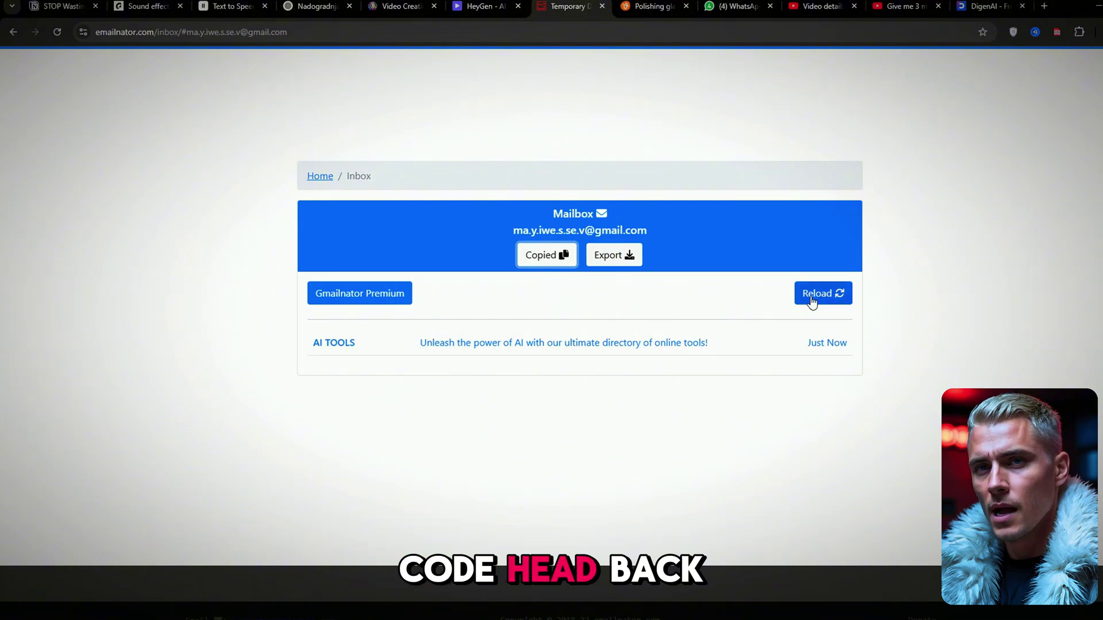
Open the 'Verify your DIGEN email address' message for its code and return to the Digen tab.
{"action": "left_click", "coordinate": [572, 385]}
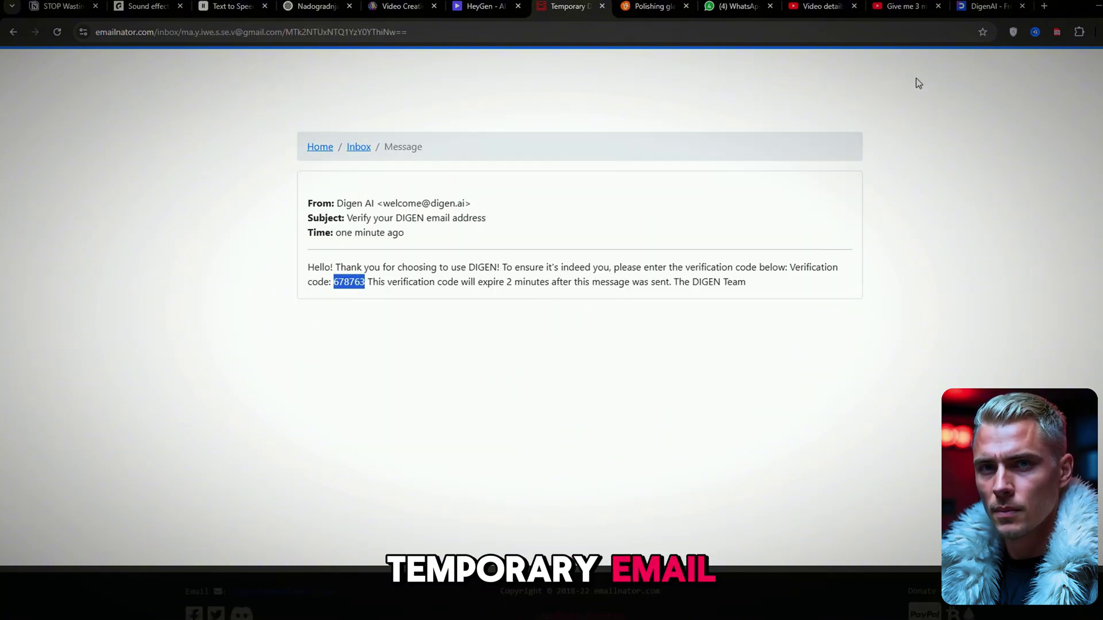
{"action": "left_click", "coordinate": [983, 6]}
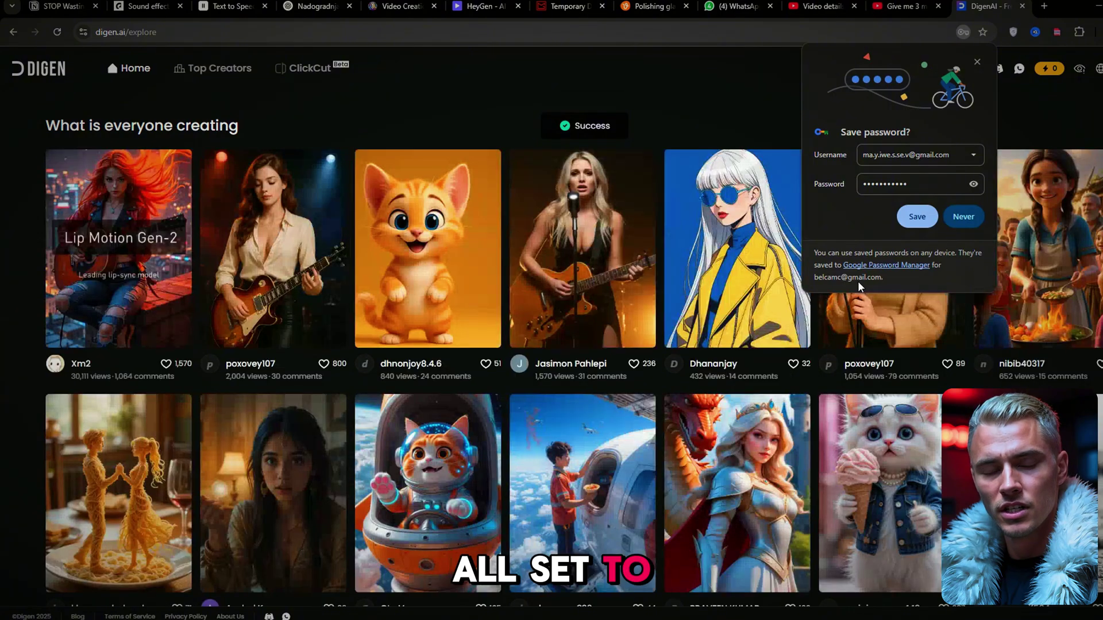
Decline Chrome's save-password offer and check the new account's 300 Meme credits.
{"action": "left_click", "coordinate": [973, 218]}
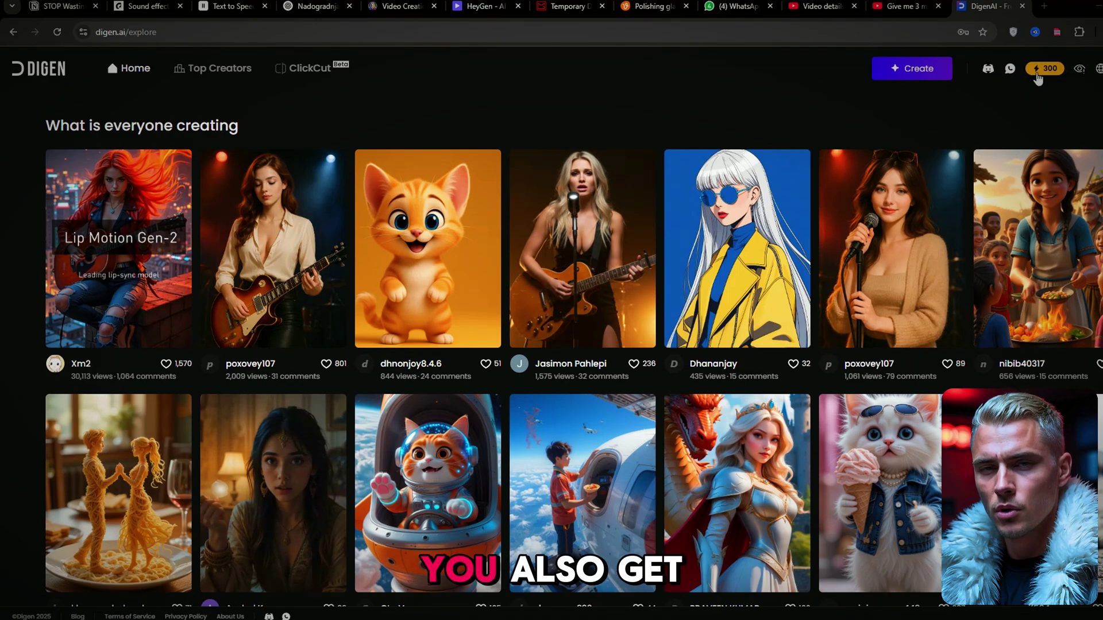
{"action": "left_click", "coordinate": [1044, 70]}
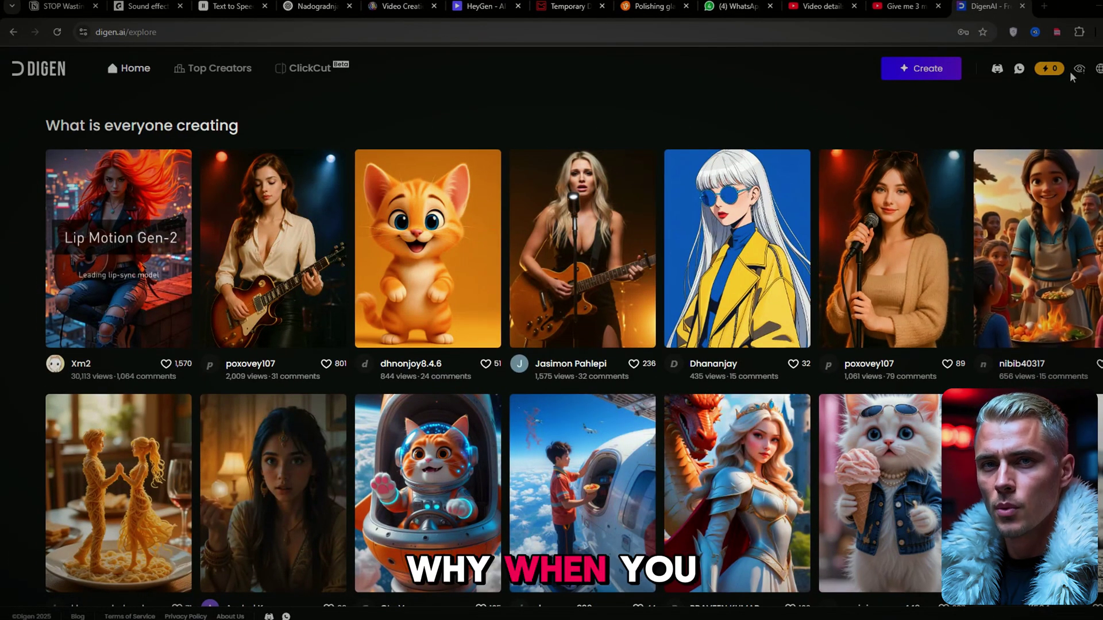
{"action": "left_click", "coordinate": [912, 279]}
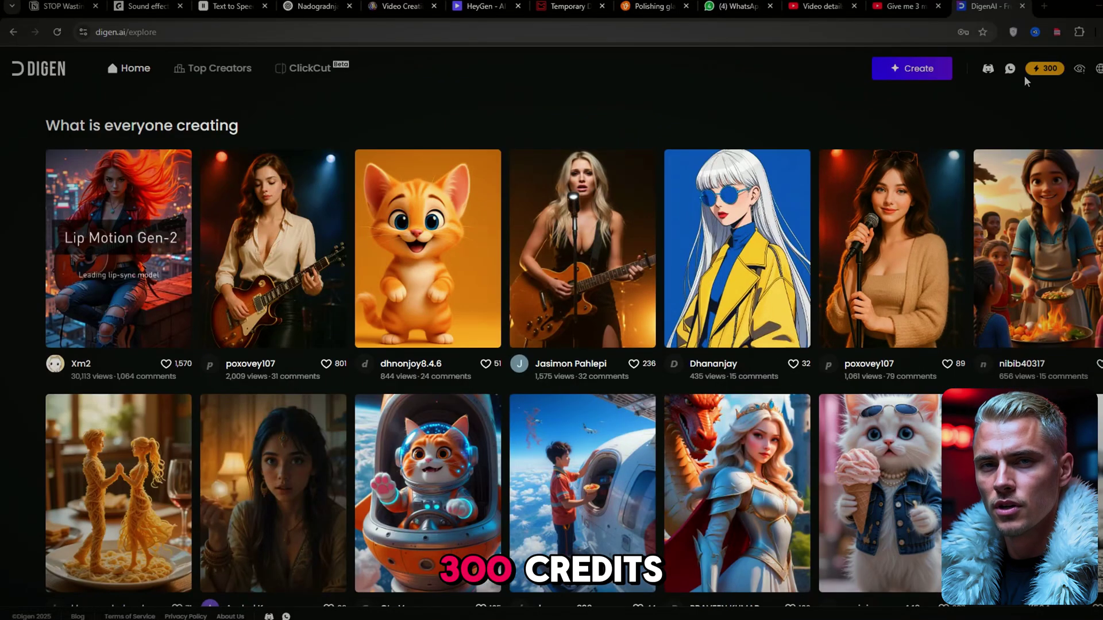
{"action": "left_click", "coordinate": [1040, 70]}
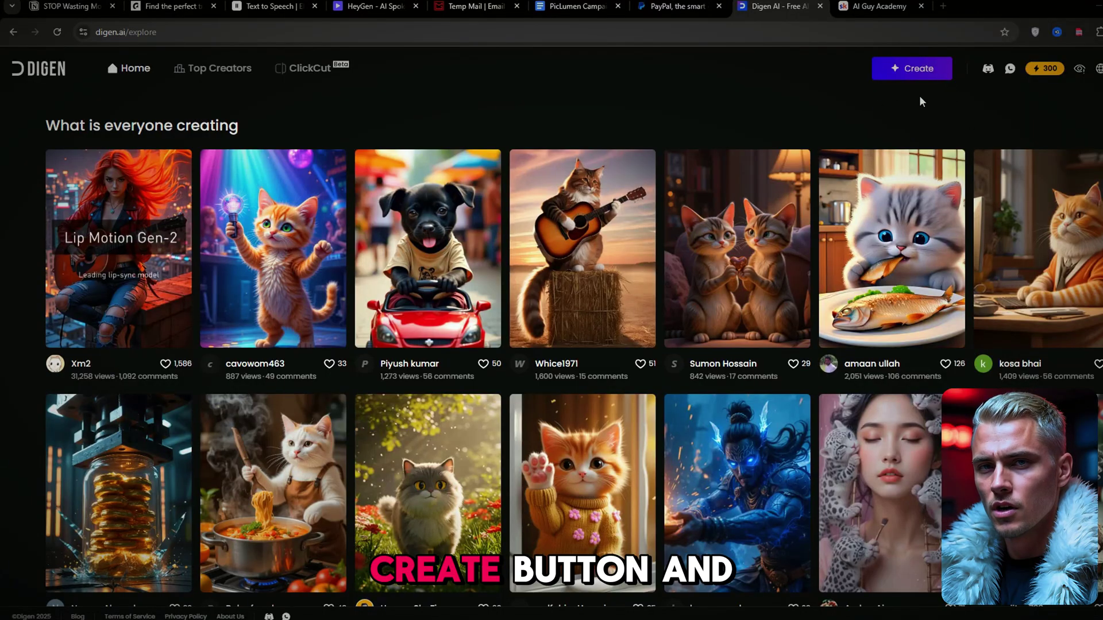
Generate a 5s Real Motion 2.0 video from the waterfall image with the hair-touching prompt.
{"action": "left_click", "coordinate": [926, 68]}
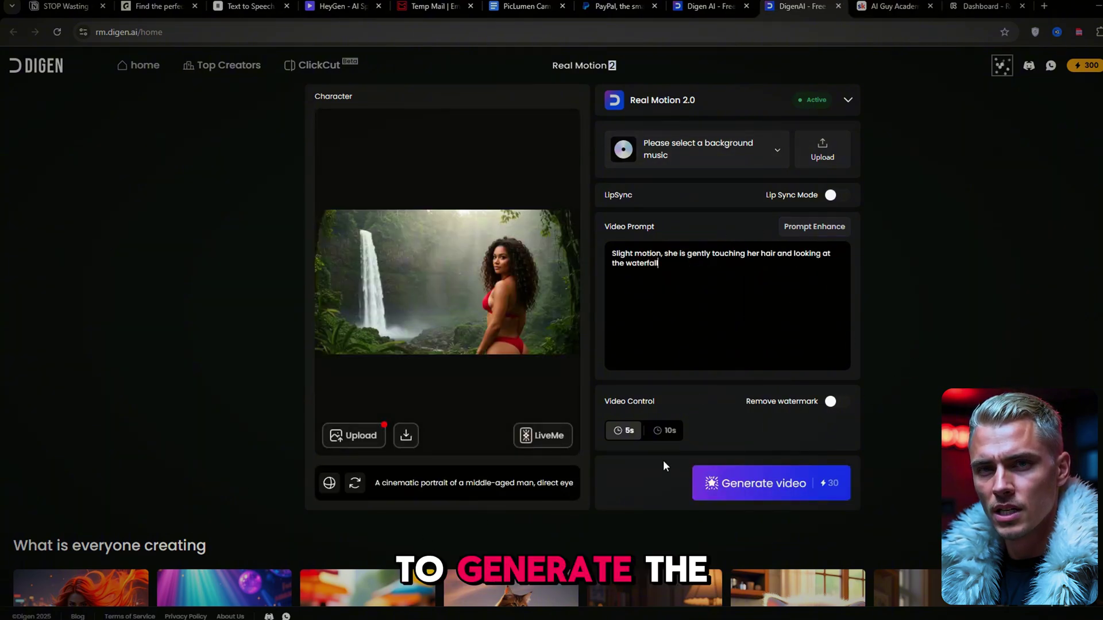
{"action": "left_click", "coordinate": [758, 488]}
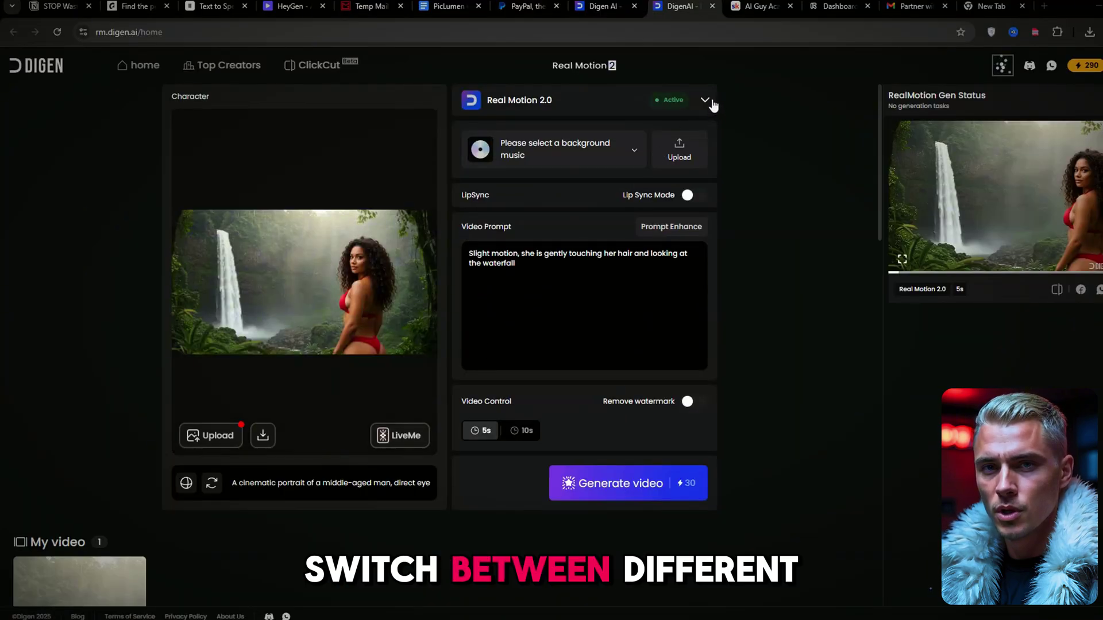
{"action": "left_click", "coordinate": [705, 101]}
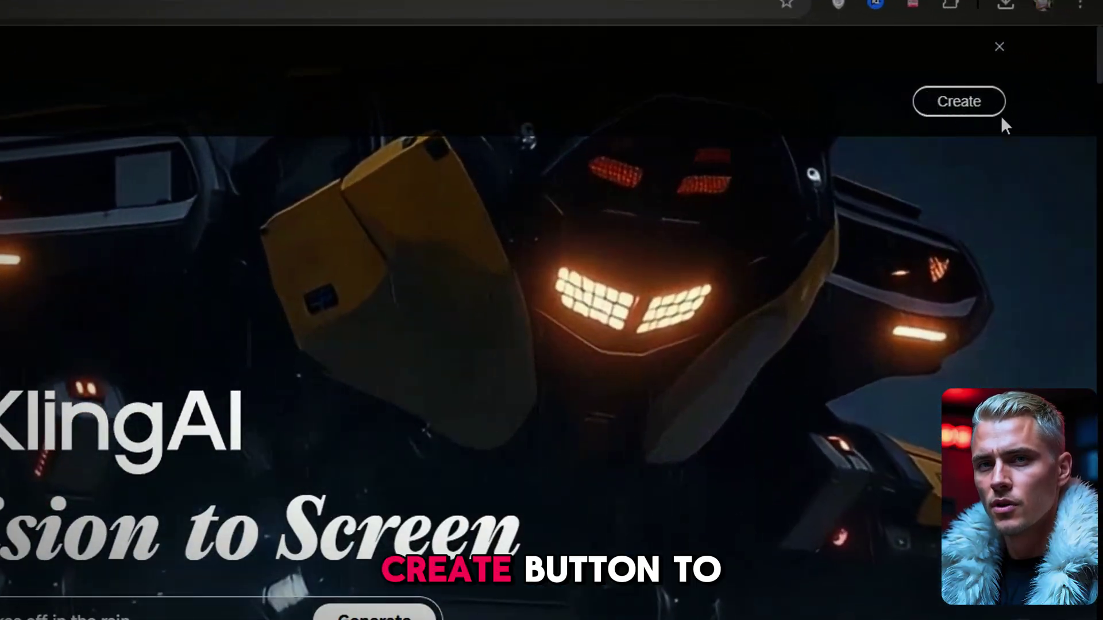
Open Kling AI's e-mail sign-in and switch to creating a new account.
{"action": "left_click", "coordinate": [999, 113]}
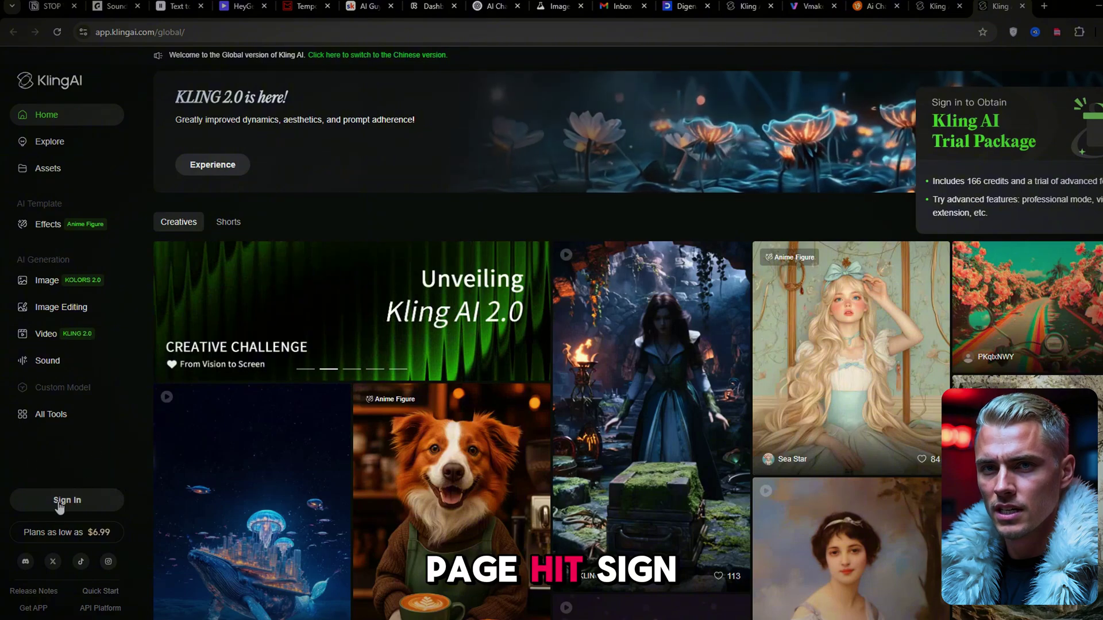
{"action": "left_click", "coordinate": [66, 500]}
{"action": "left_click", "coordinate": [830, 366]}
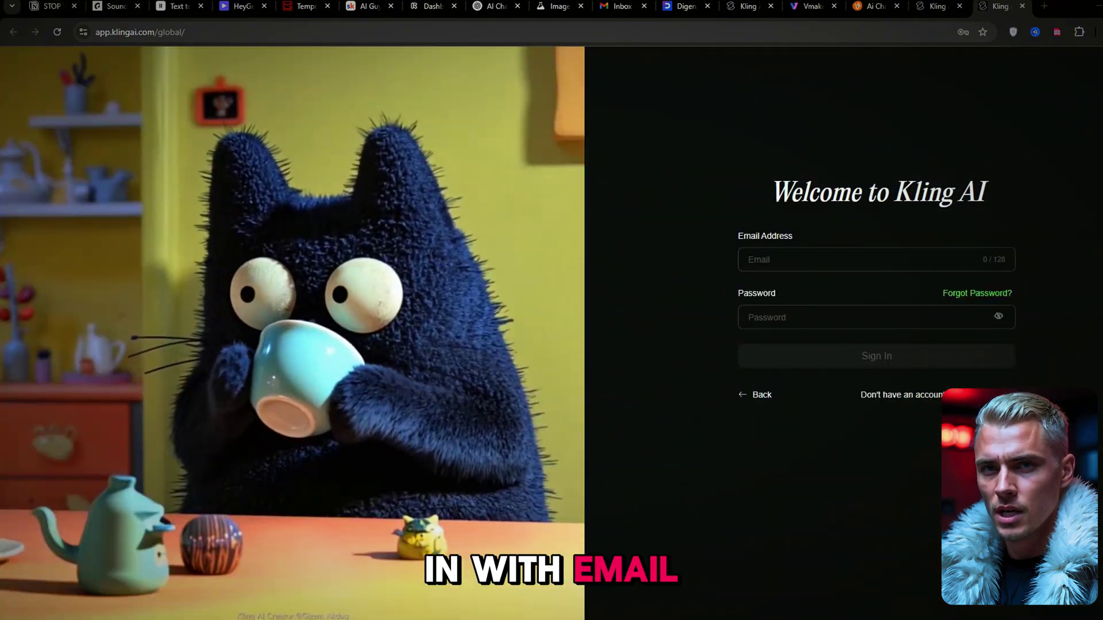
{"action": "left_click", "coordinate": [971, 395]}
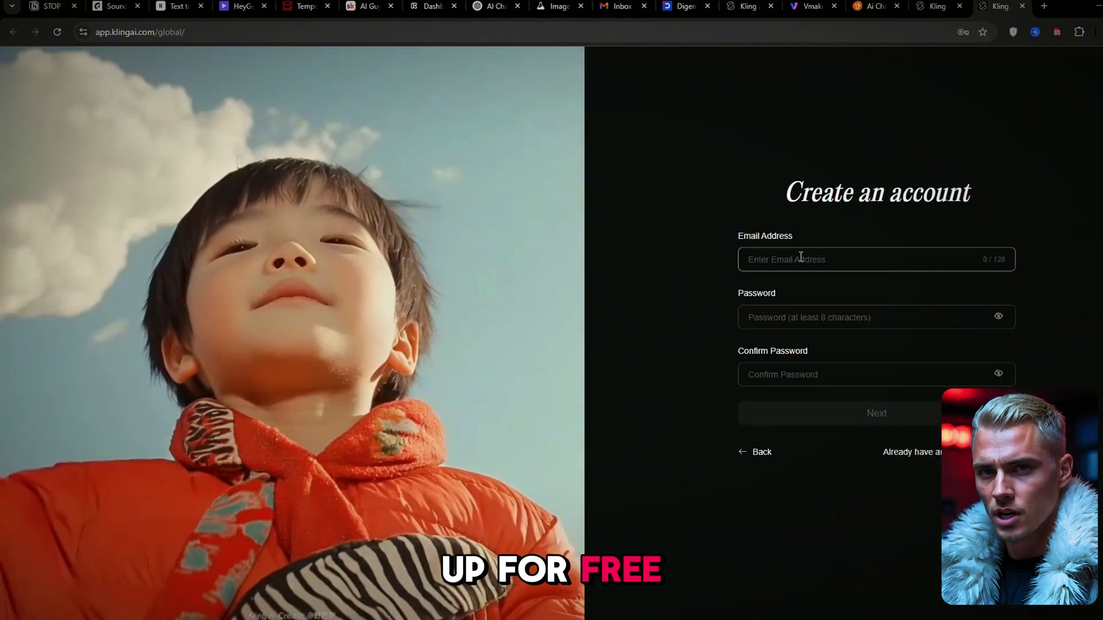
{"action": "left_click", "coordinate": [801, 255]}
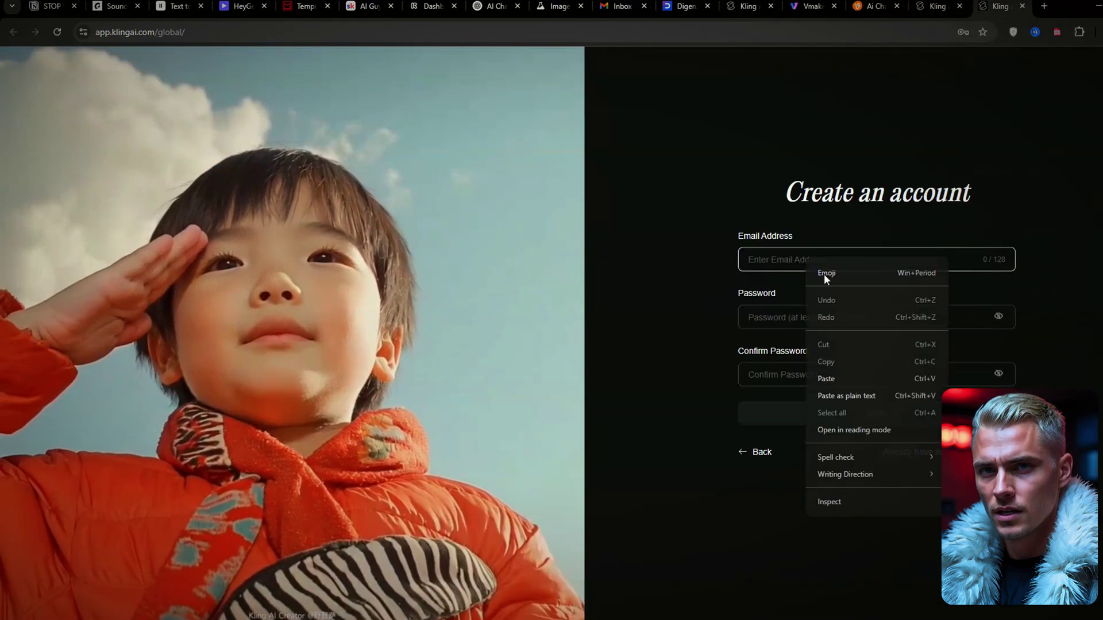
Enter the disposable e-mail and a matching password, submit, and solve the slider check.
{"action": "left_click", "coordinate": [781, 374]}
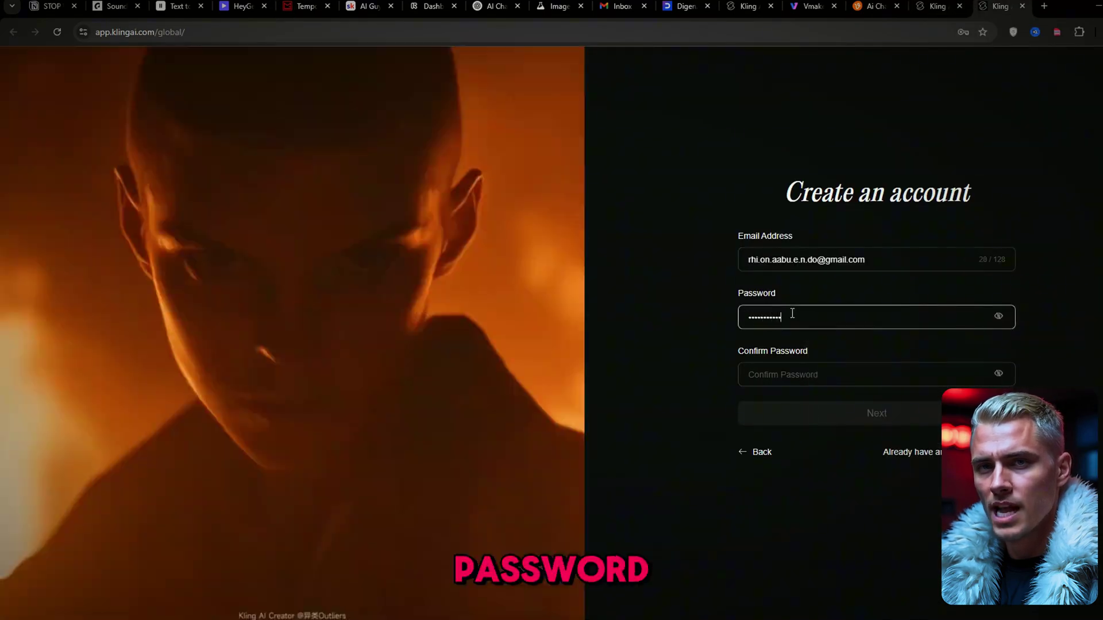
{"action": "left_click", "coordinate": [791, 373]}
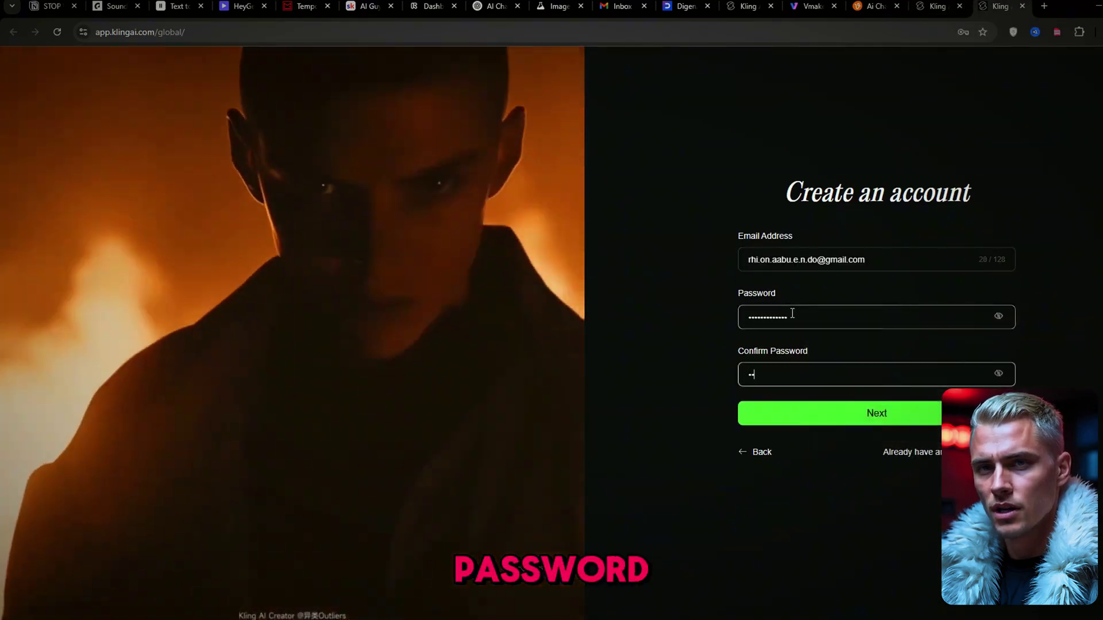
{"action": "key", "text": "ctrl+v"}
{"action": "left_click", "coordinate": [878, 413]}
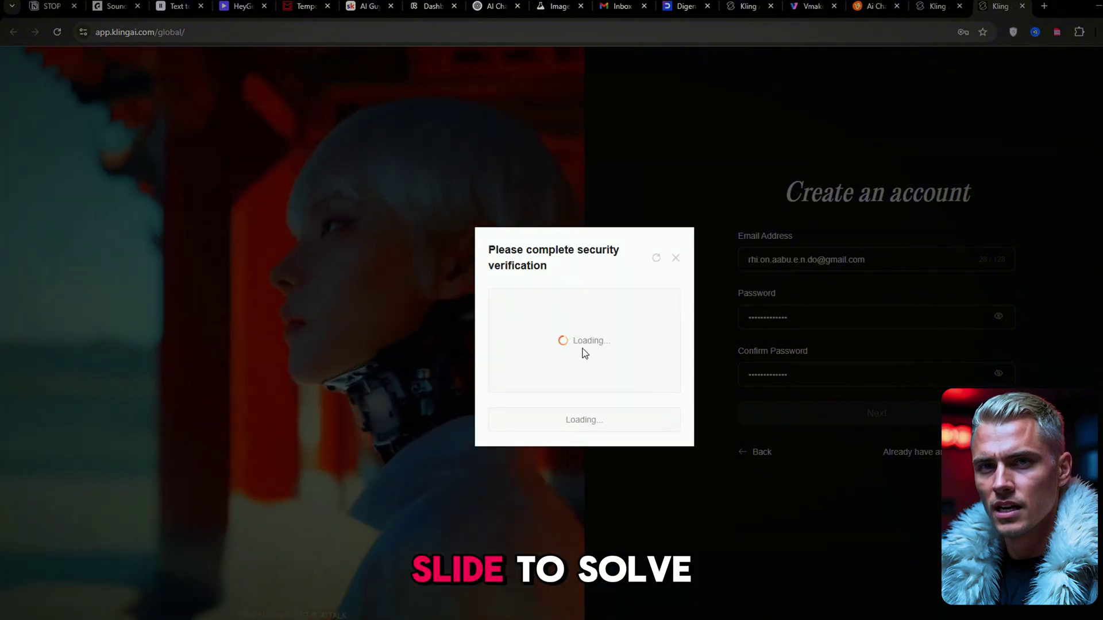
{"action": "left_click_drag", "start_coordinate": [505, 424], "coordinate": [648, 422]}
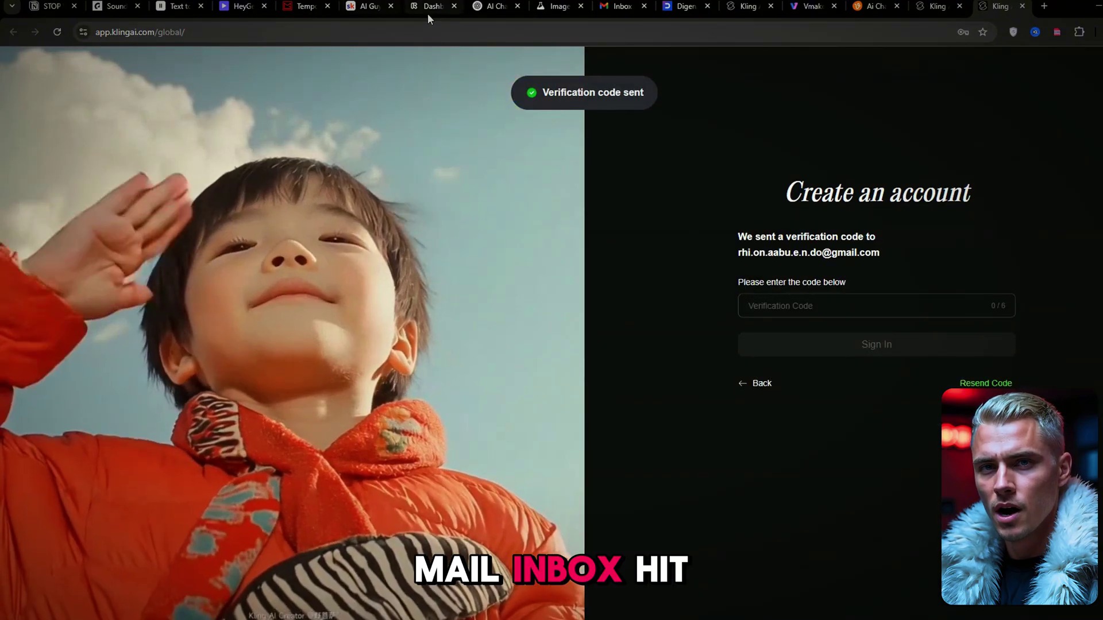
Paste the code from the KlingAI Account Verification e-mail, sign in, then open a fresh disposable mailbox.
{"action": "left_click", "coordinate": [305, 6]}
{"action": "left_click", "coordinate": [523, 392]}
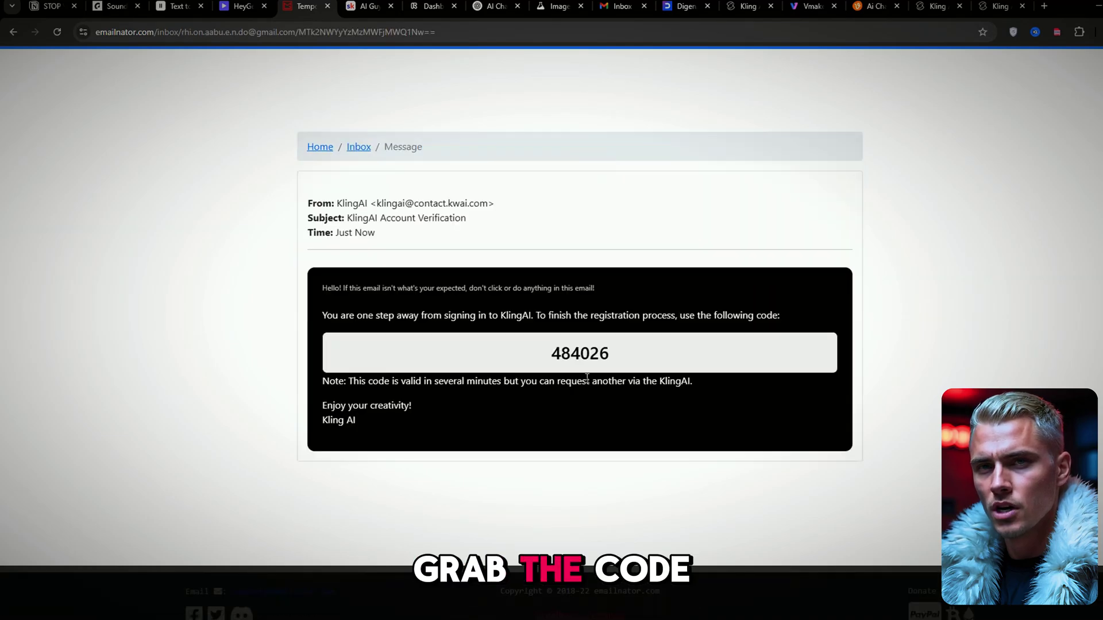
{"action": "key", "text": "ctrl+c"}
{"action": "left_click", "coordinate": [984, 6]}
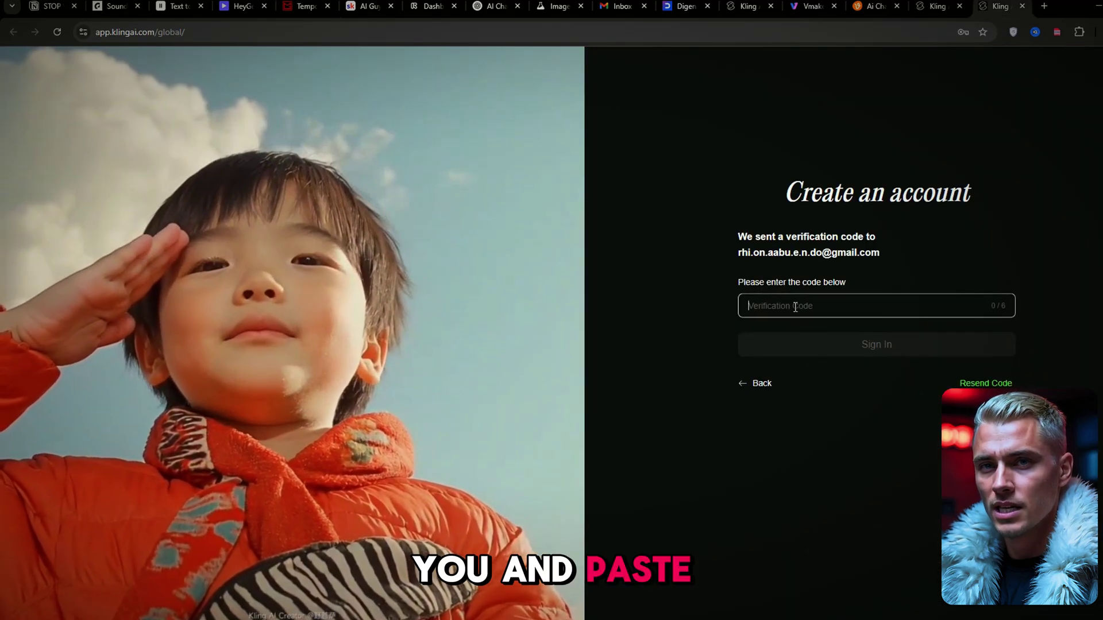
{"action": "key", "text": "ctrl+v"}
{"action": "left_click", "coordinate": [850, 345]}
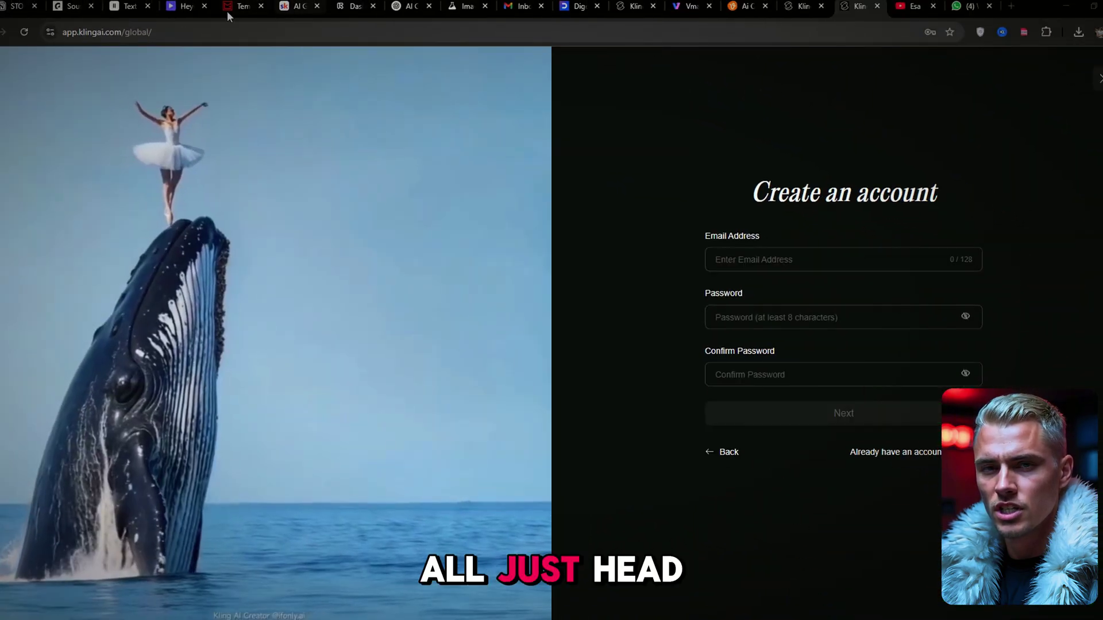
{"action": "left_click", "coordinate": [228, 13]}
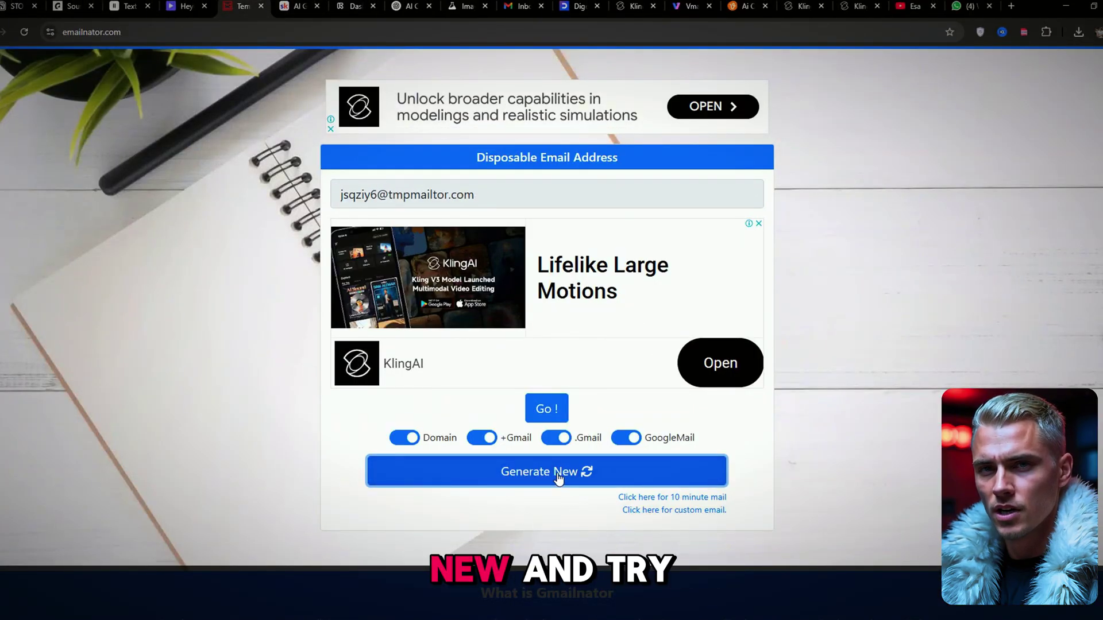
{"action": "left_click", "coordinate": [547, 408]}
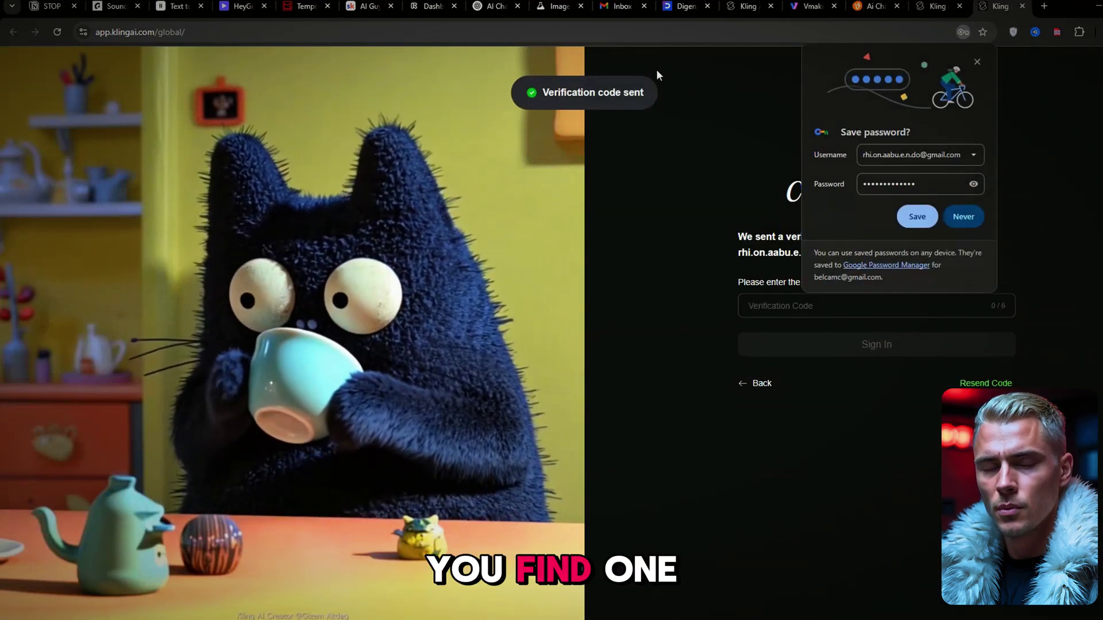
Dismiss the save-password prompt and open Kling AI's Image to Video generation page.
{"action": "left_click", "coordinate": [976, 61]}
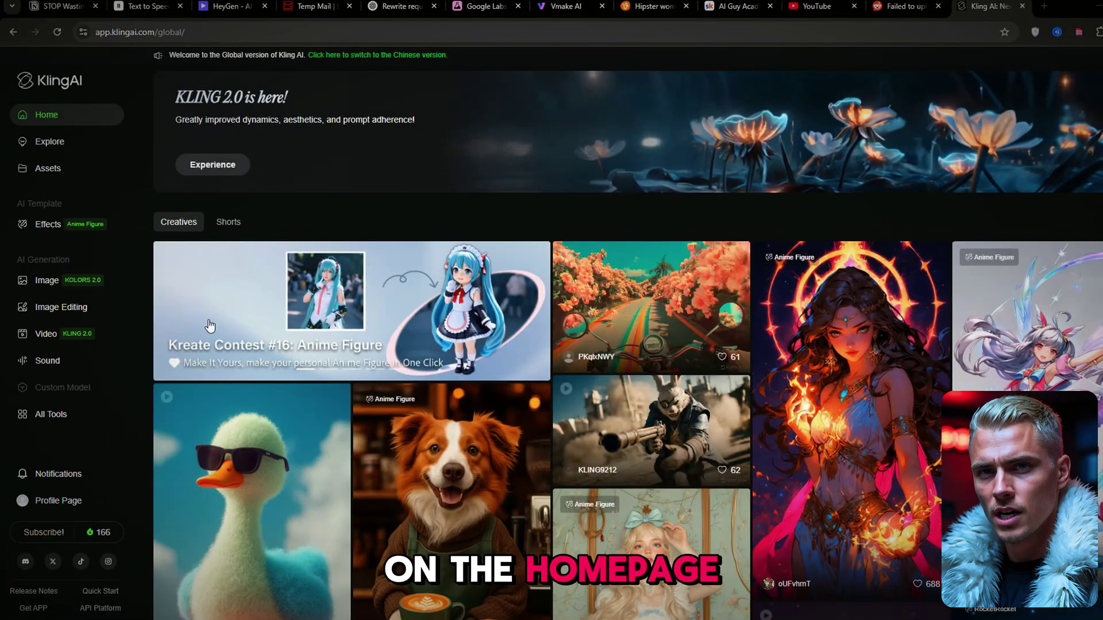
{"action": "left_click", "coordinate": [59, 337]}
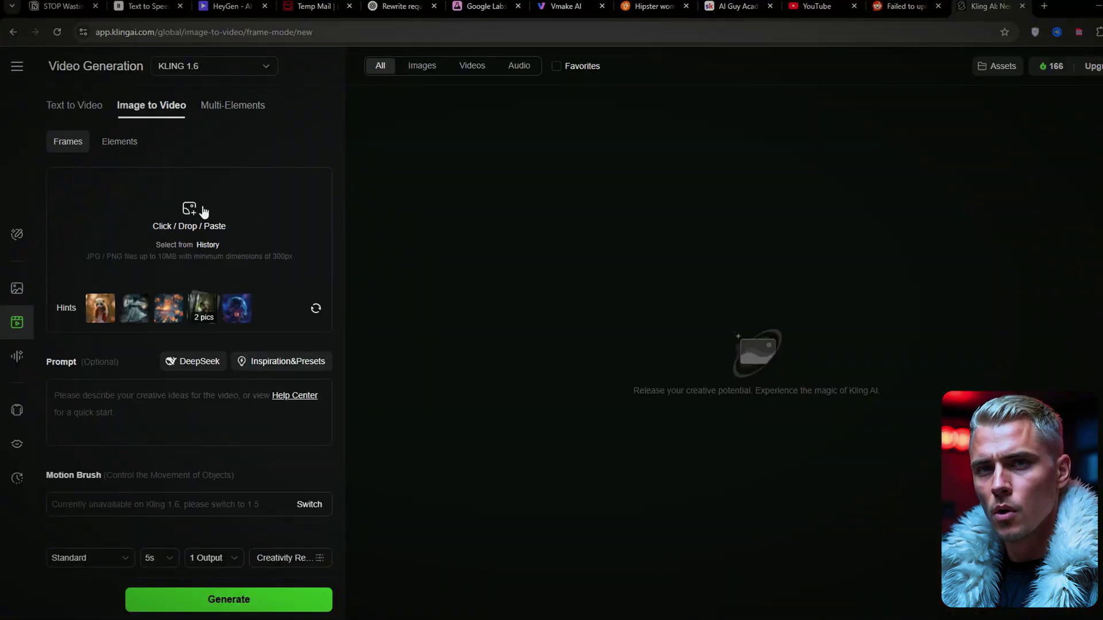
Upload the waterfall bikini image as start frame and prompt her gently touching her hair watching the waterfall.
{"action": "left_click", "coordinate": [188, 210]}
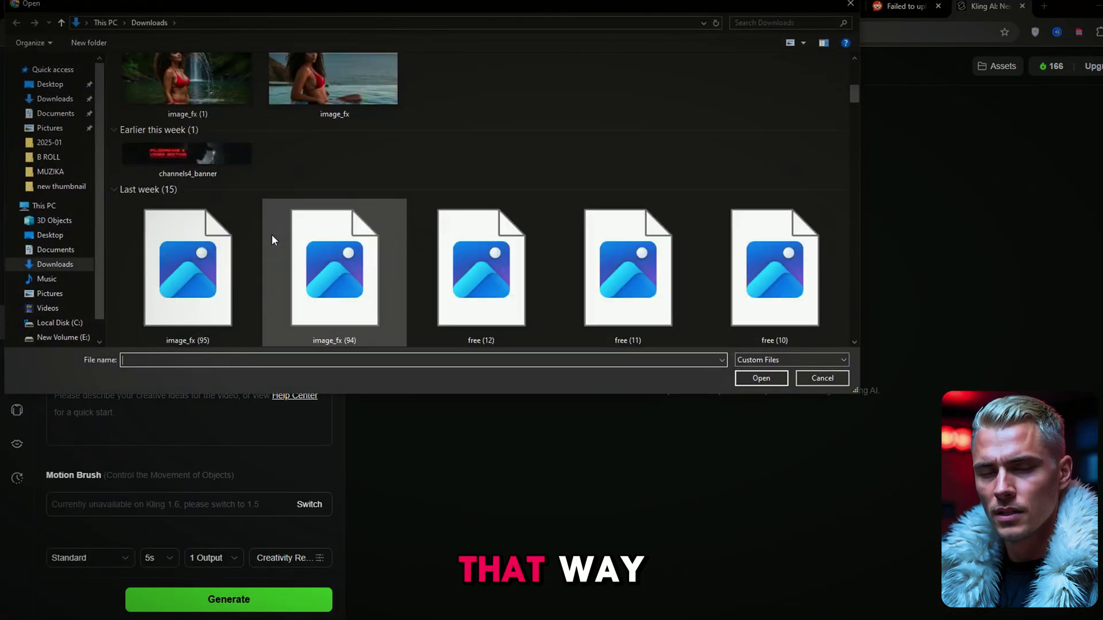
{"action": "left_click", "coordinate": [772, 377]}
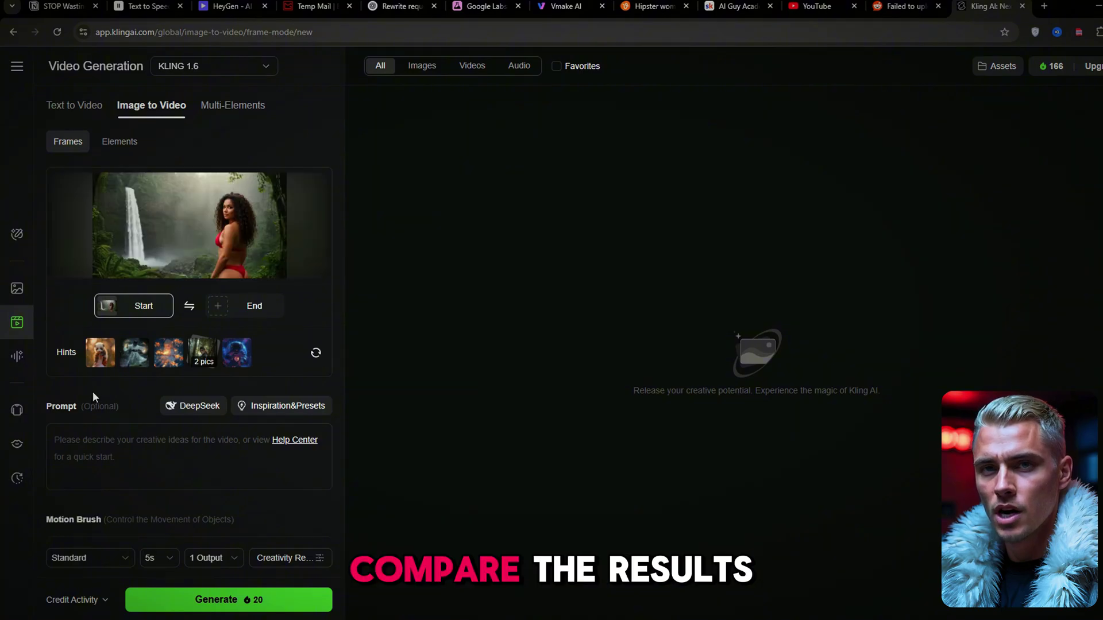
{"action": "scroll", "coordinate": [91, 392], "scroll_direction": "down", "scroll_amount": 1}
{"action": "left_click", "coordinate": [81, 375]}
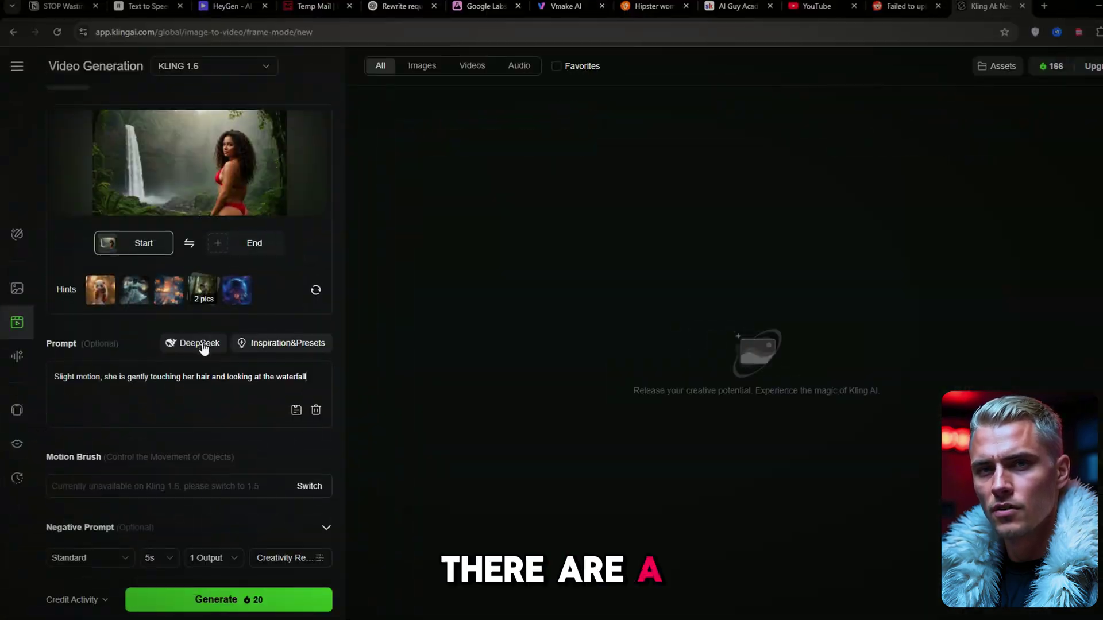
{"action": "scroll", "coordinate": [196, 347], "scroll_direction": "down", "scroll_amount": 1}
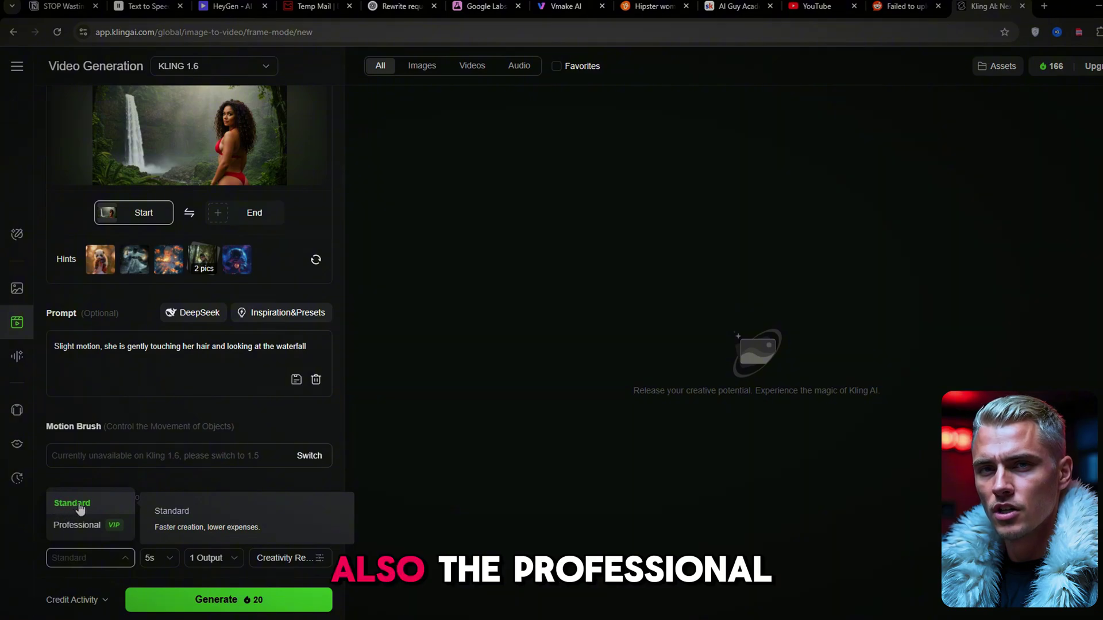
{"action": "mouse_move", "coordinate": [68, 526]}
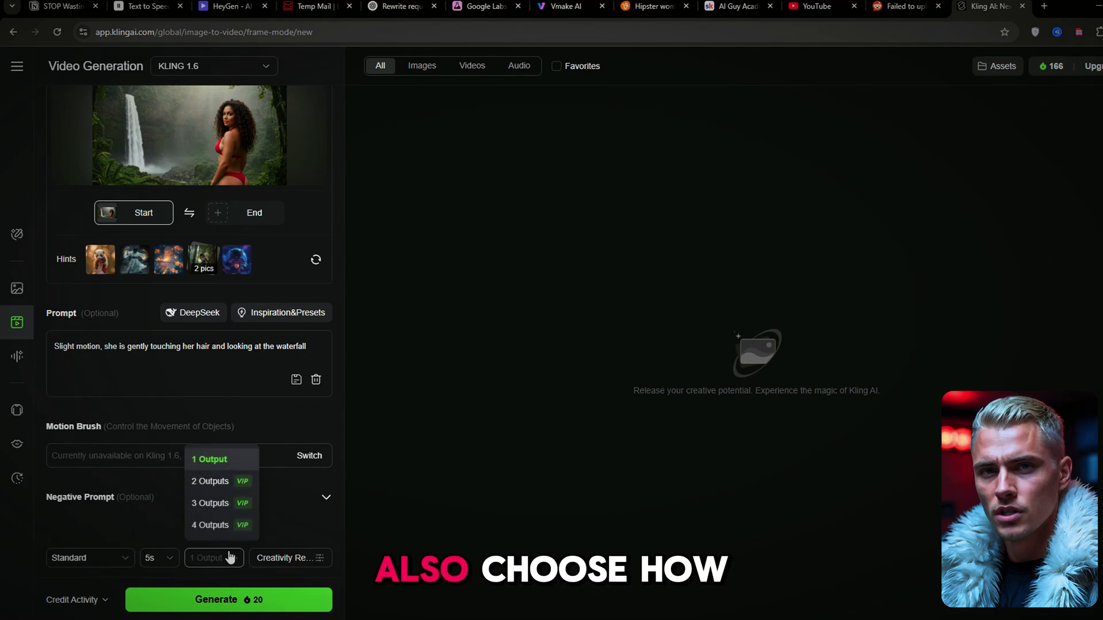
Generate with 1 output and the creativity slider lowered from 0.7 to 0.65.
{"action": "mouse_move", "coordinate": [251, 500]}
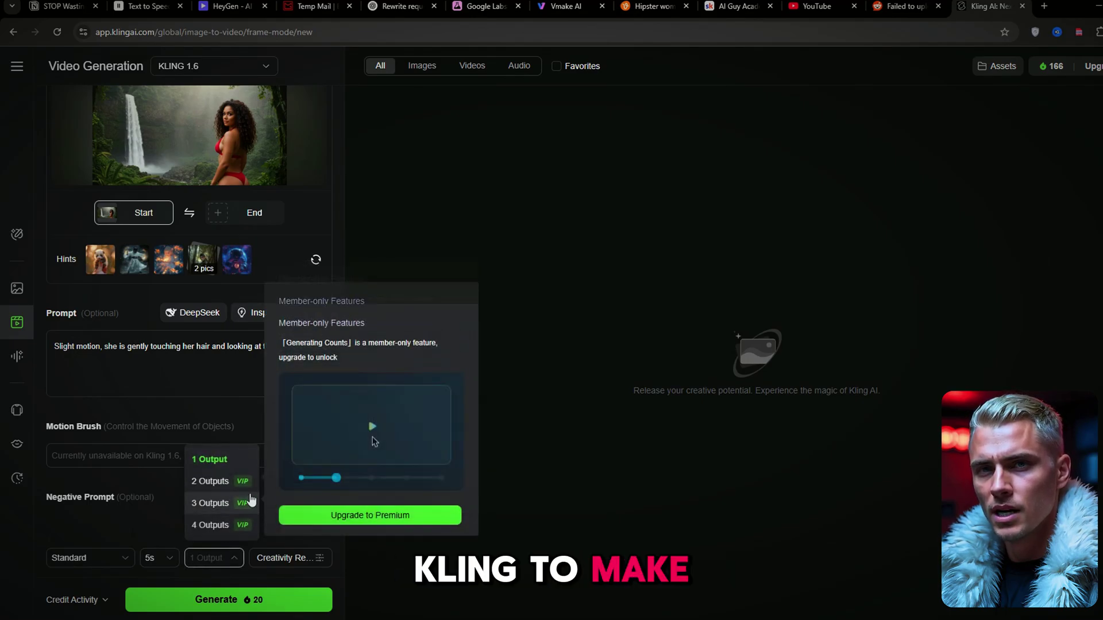
{"action": "left_click", "coordinate": [215, 459]}
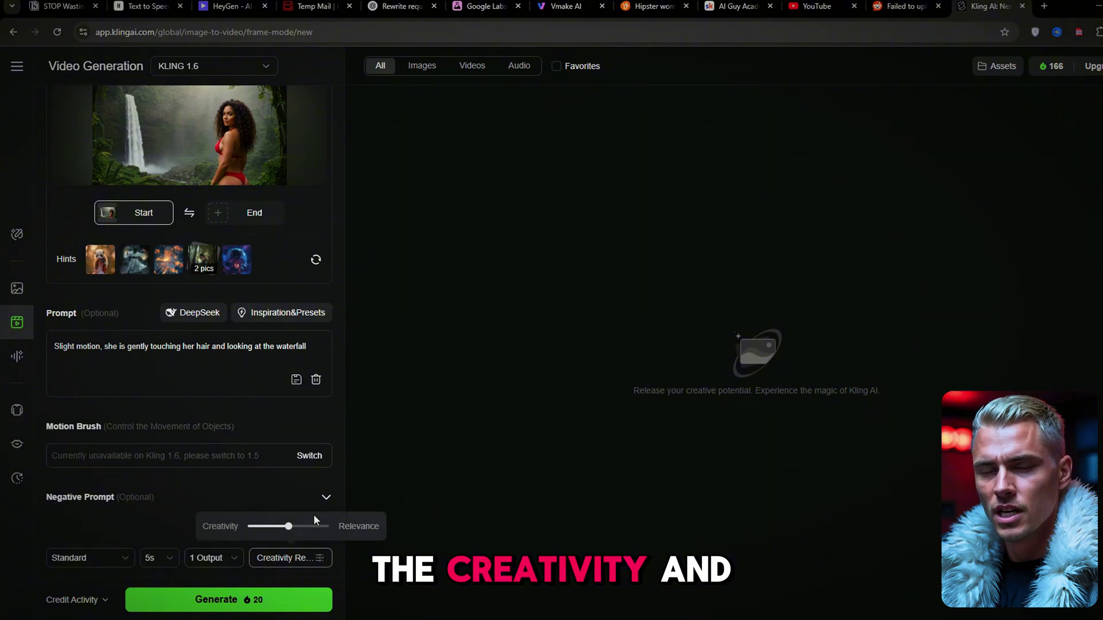
{"action": "left_click_drag", "start_coordinate": [314, 534], "coordinate": [300, 535]}
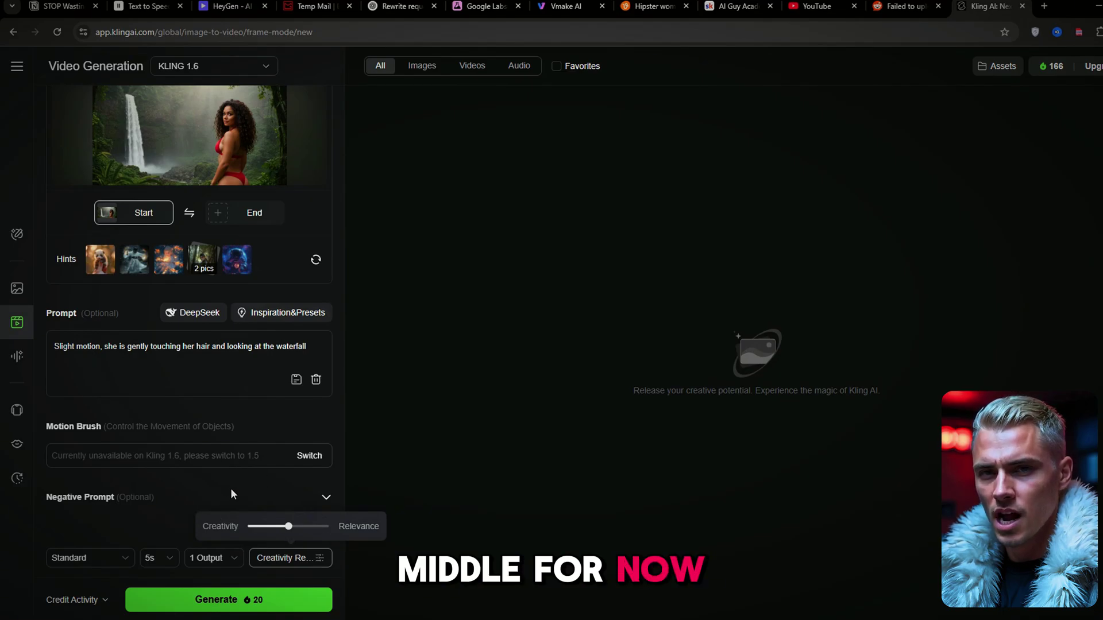
{"action": "left_click", "coordinate": [245, 601]}
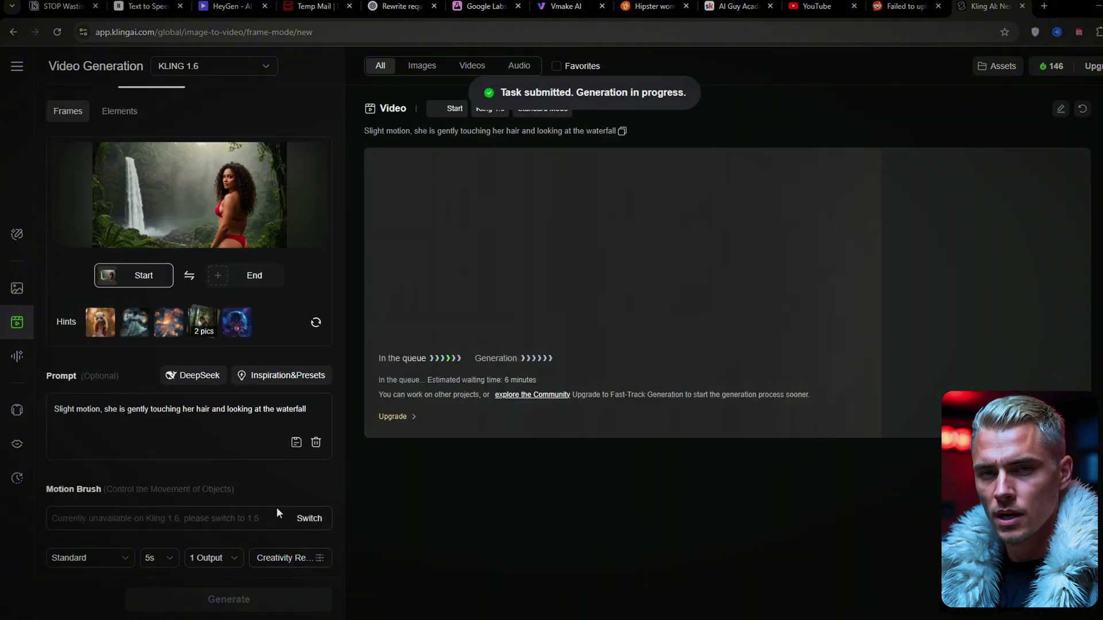